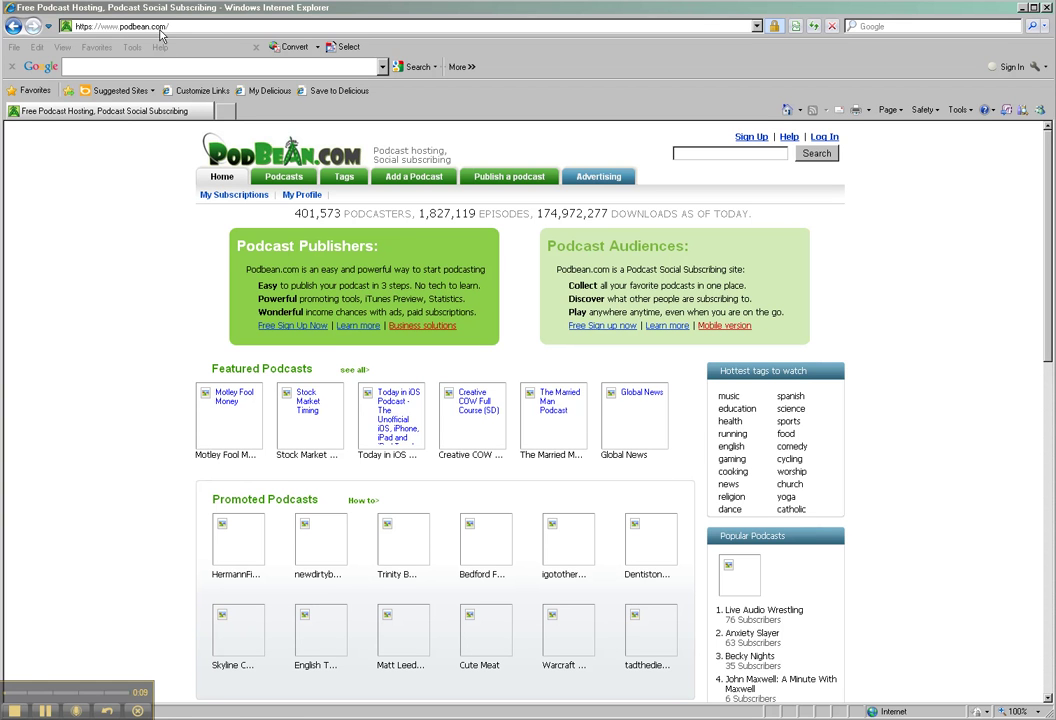
Open Podbean's hosting plans page listing Basic (free) through Business Level II tiers and prices
{"action": "left_click", "coordinate": [758, 136]}
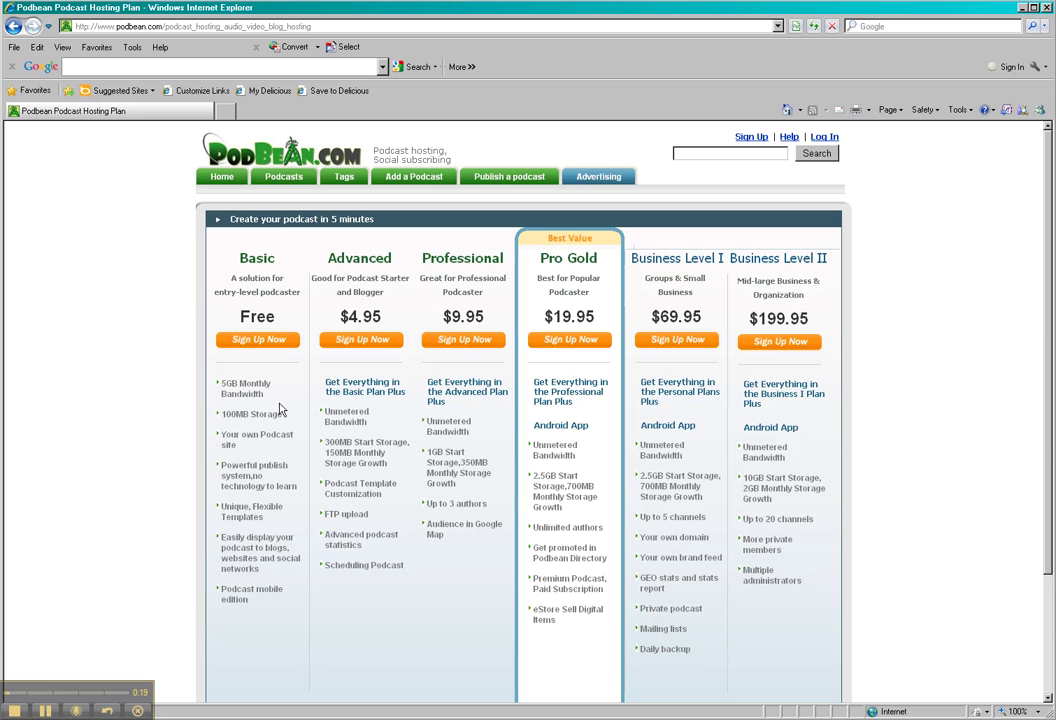
Choose Sign Up Now under the free Basic plan and scroll through the sign-up form
{"action": "left_click", "coordinate": [254, 342]}
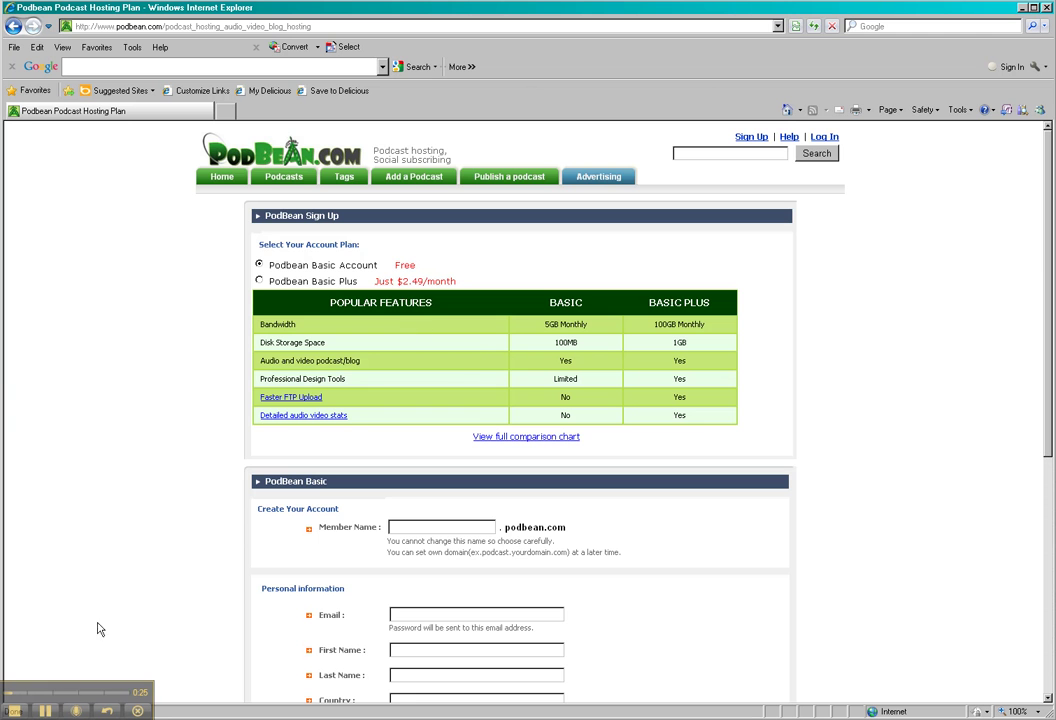
{"action": "scroll", "coordinate": [380, 283], "scroll_direction": "down", "scroll_amount": 2}
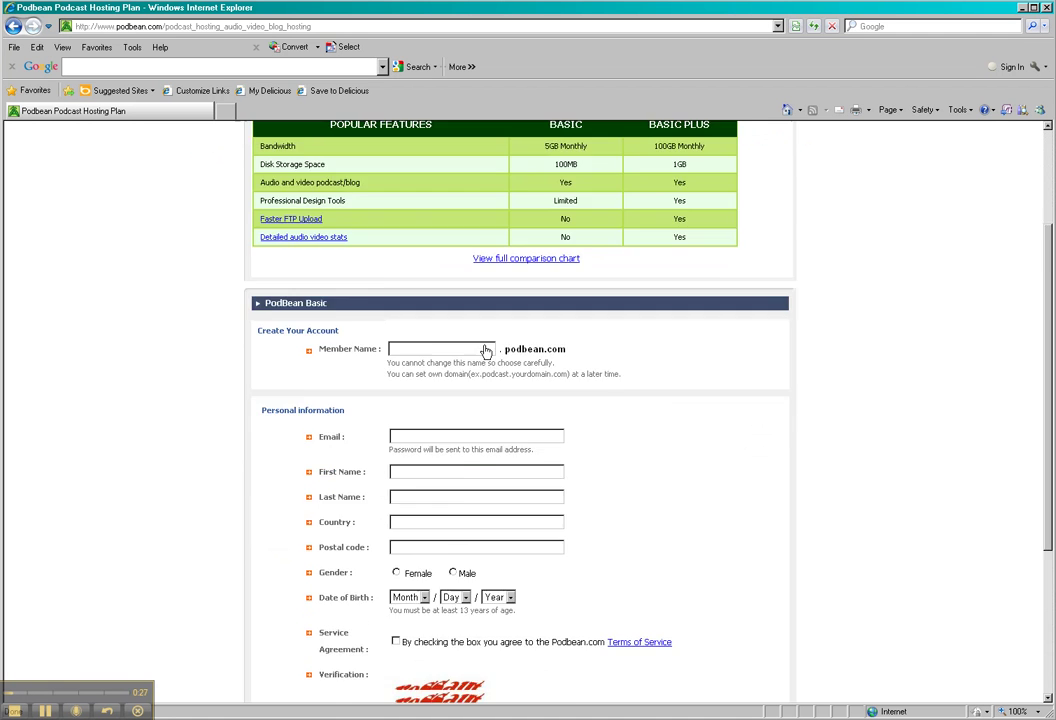
{"action": "scroll", "coordinate": [437, 251], "scroll_direction": "down", "scroll_amount": 1}
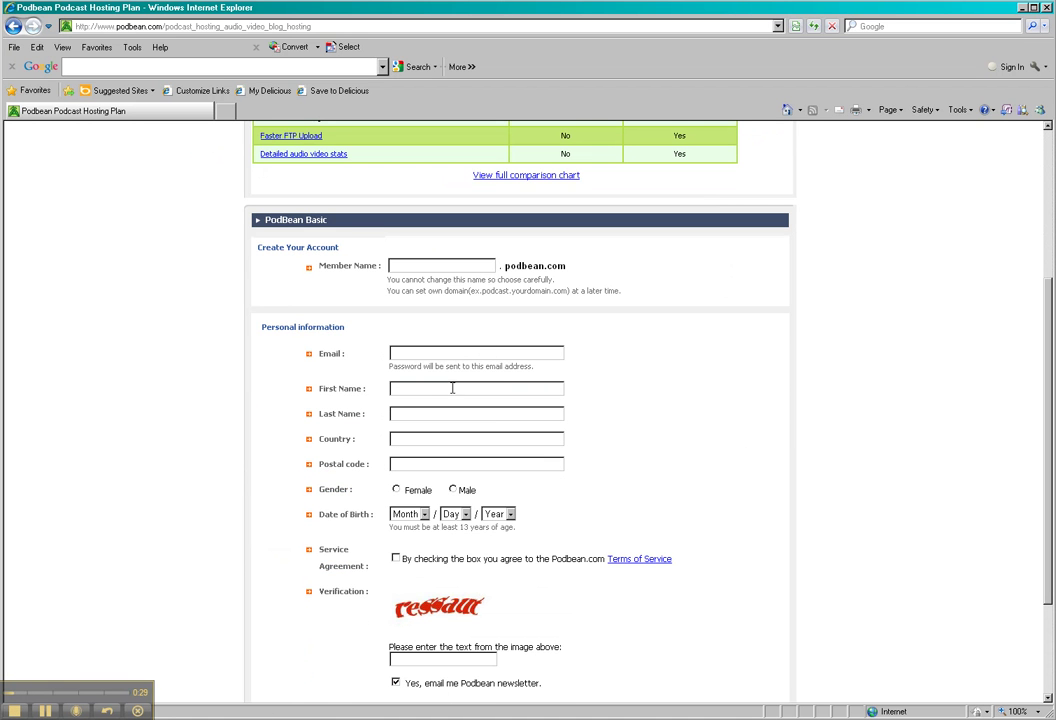
{"action": "scroll", "coordinate": [415, 455], "scroll_direction": "down", "scroll_amount": 1}
{"action": "scroll", "coordinate": [350, 440], "scroll_direction": "down", "scroll_amount": 1}
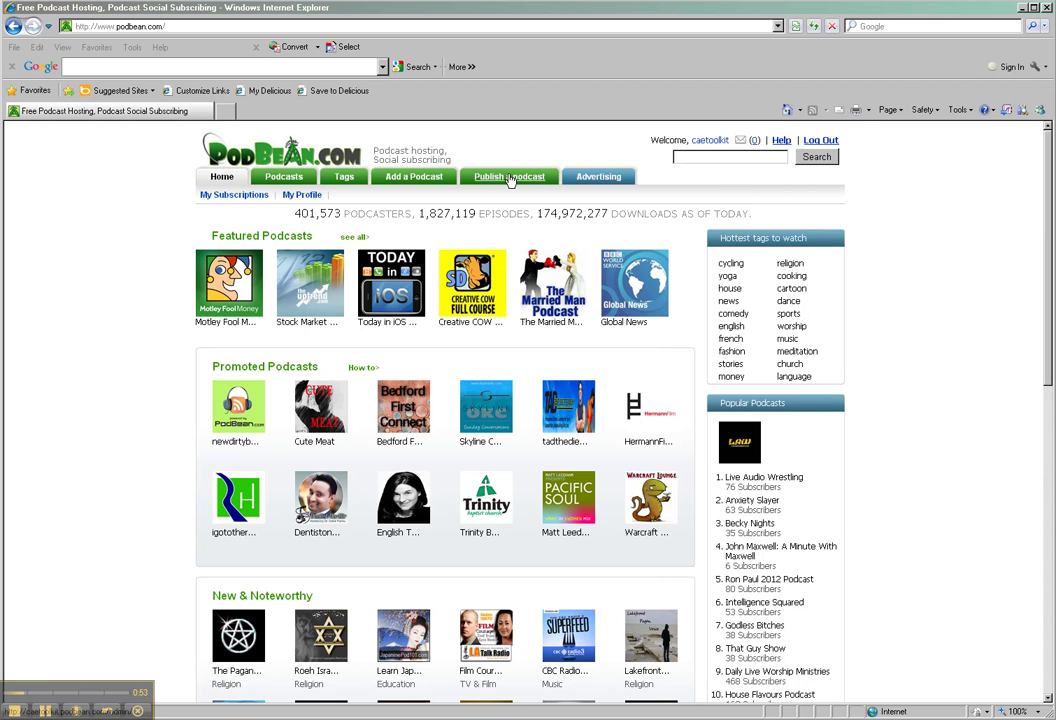
Go to the account Dashboard and start a new show via Publish a new show
{"action": "left_click", "coordinate": [510, 178]}
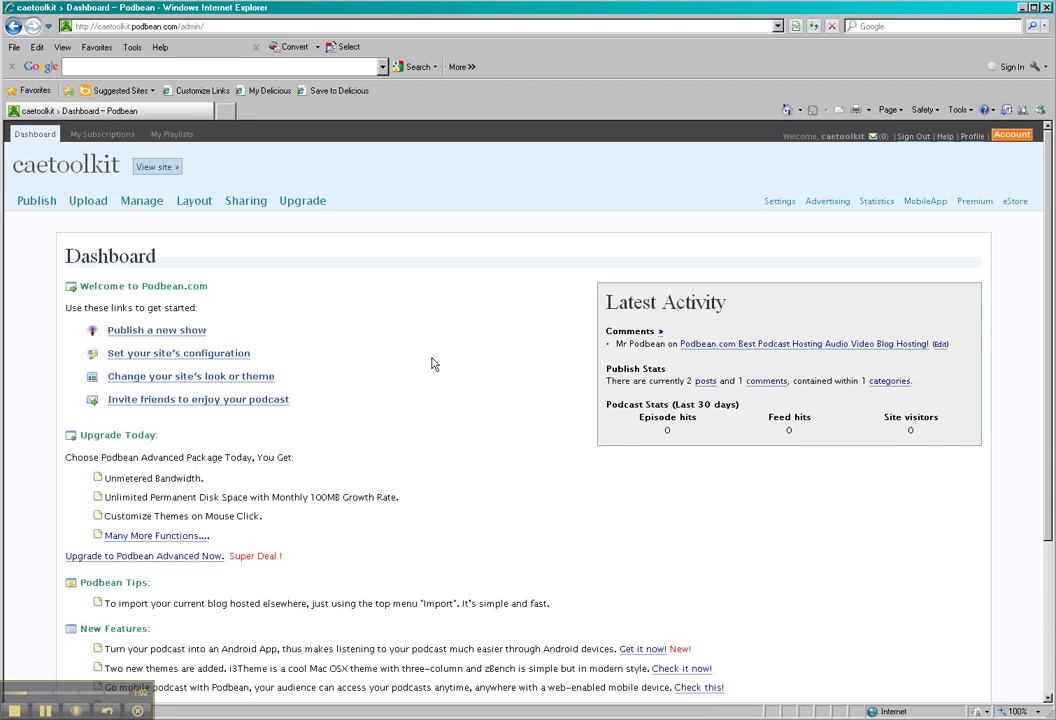
{"action": "left_click", "coordinate": [167, 337]}
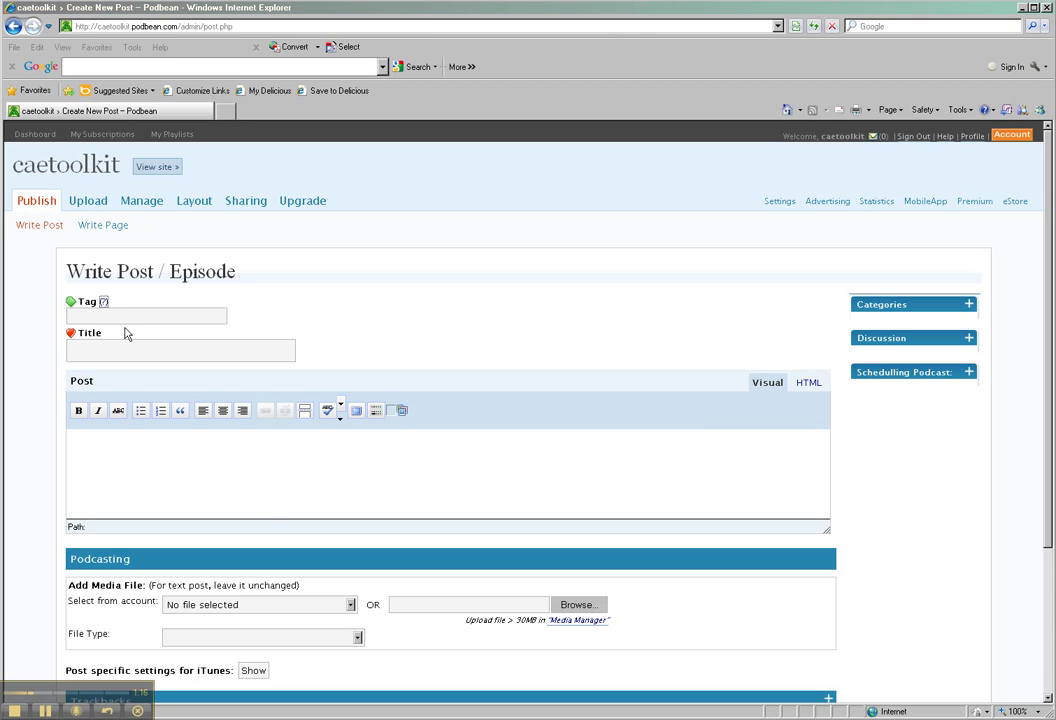
View the tag help, visit the Title and Post fields, then Browse under Add Media File
{"action": "left_click", "coordinate": [103, 301]}
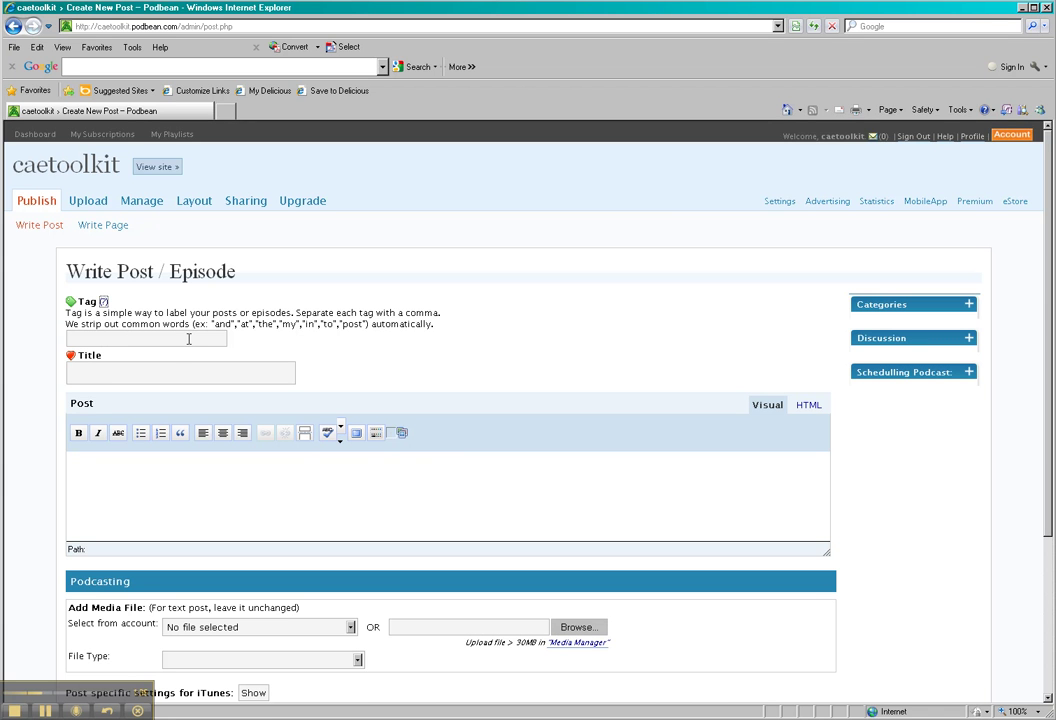
{"action": "left_click", "coordinate": [133, 375]}
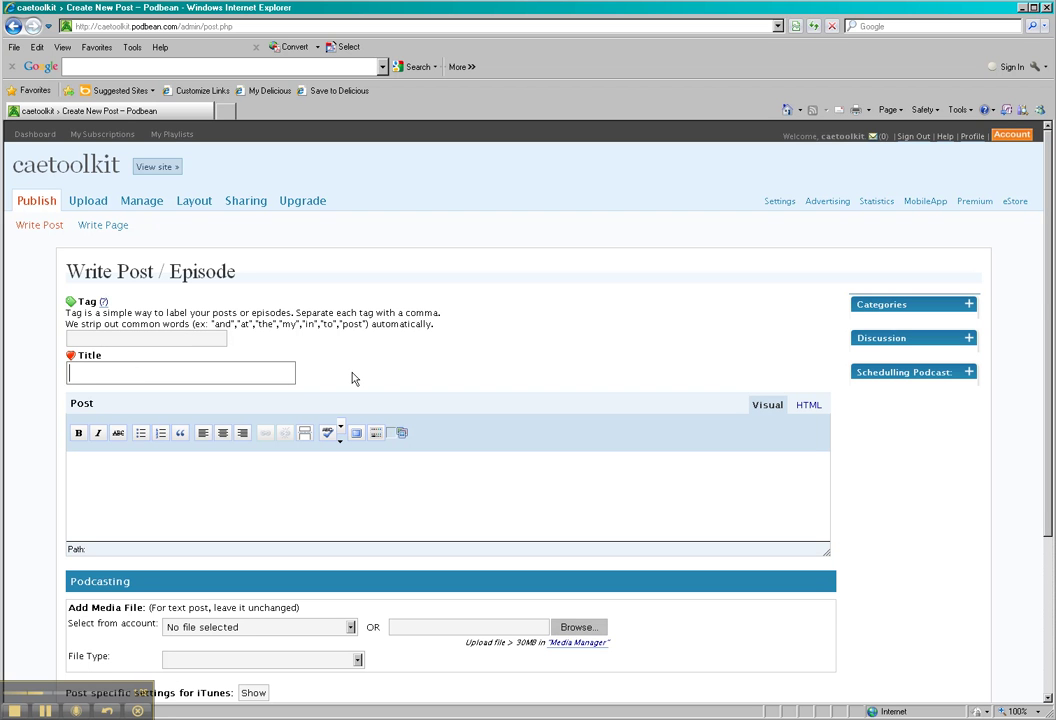
{"action": "left_click", "coordinate": [177, 456]}
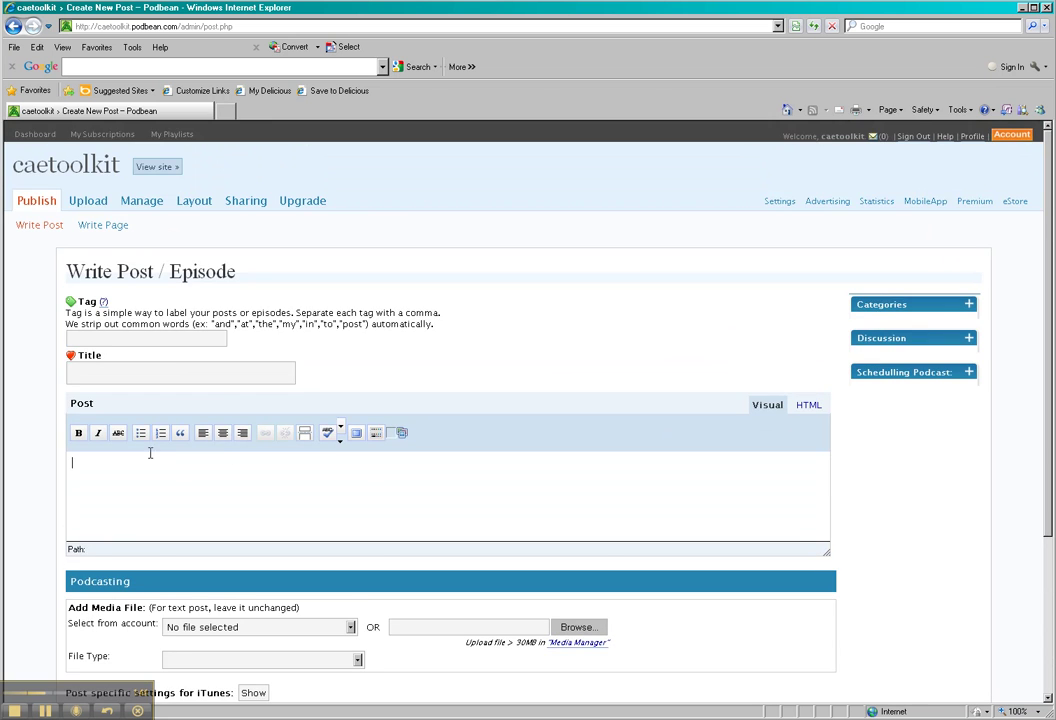
{"action": "scroll", "coordinate": [378, 516], "scroll_direction": "down", "scroll_amount": 2}
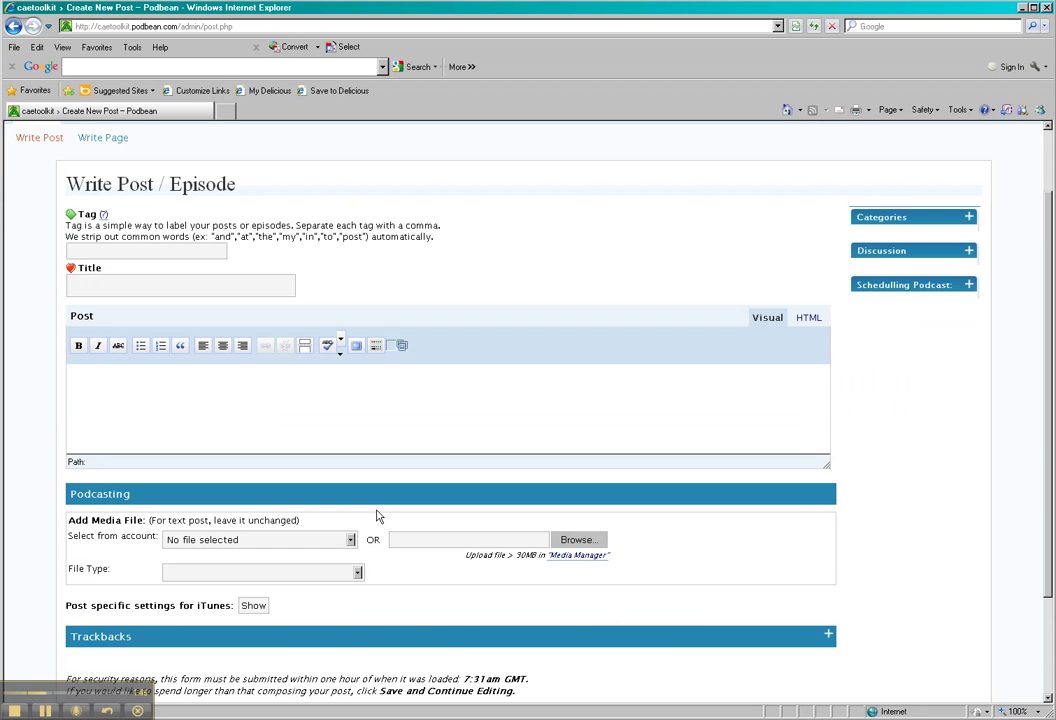
{"action": "scroll", "coordinate": [200, 553], "scroll_direction": "down", "scroll_amount": 2}
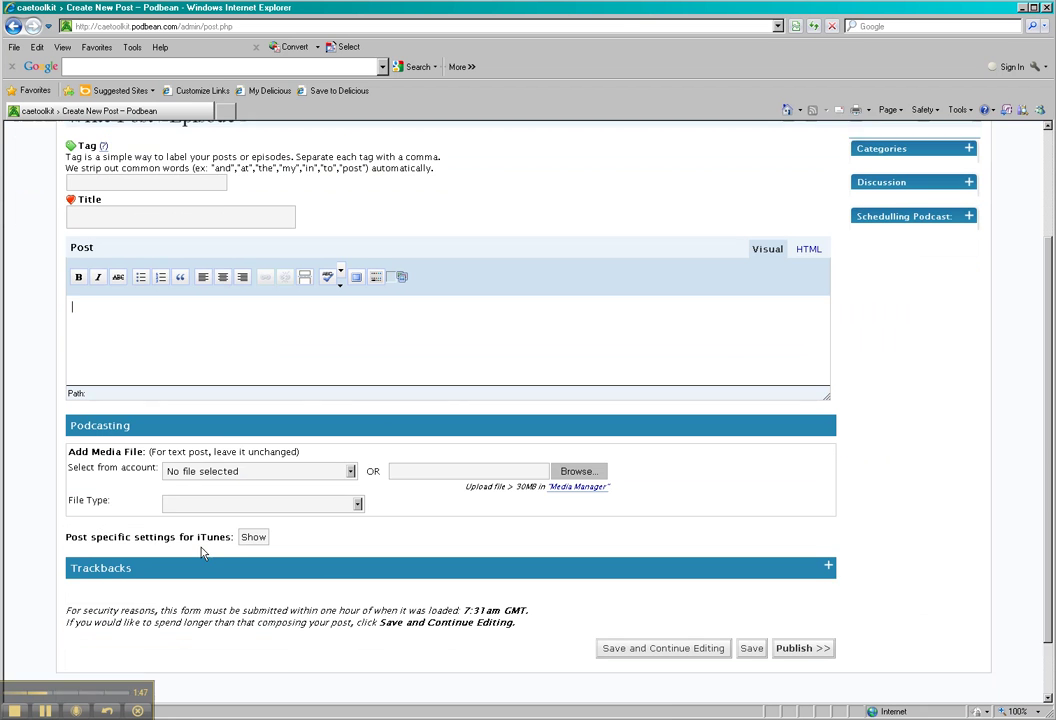
{"action": "scroll", "coordinate": [200, 553], "scroll_direction": "down", "scroll_amount": 1}
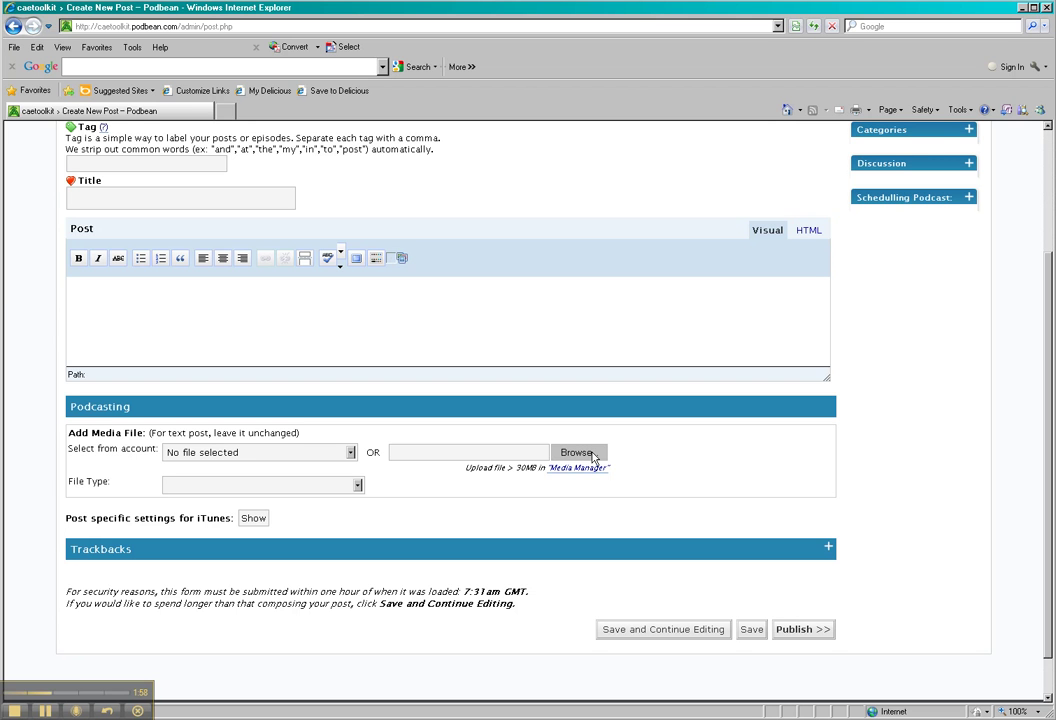
{"action": "left_click", "coordinate": [589, 455]}
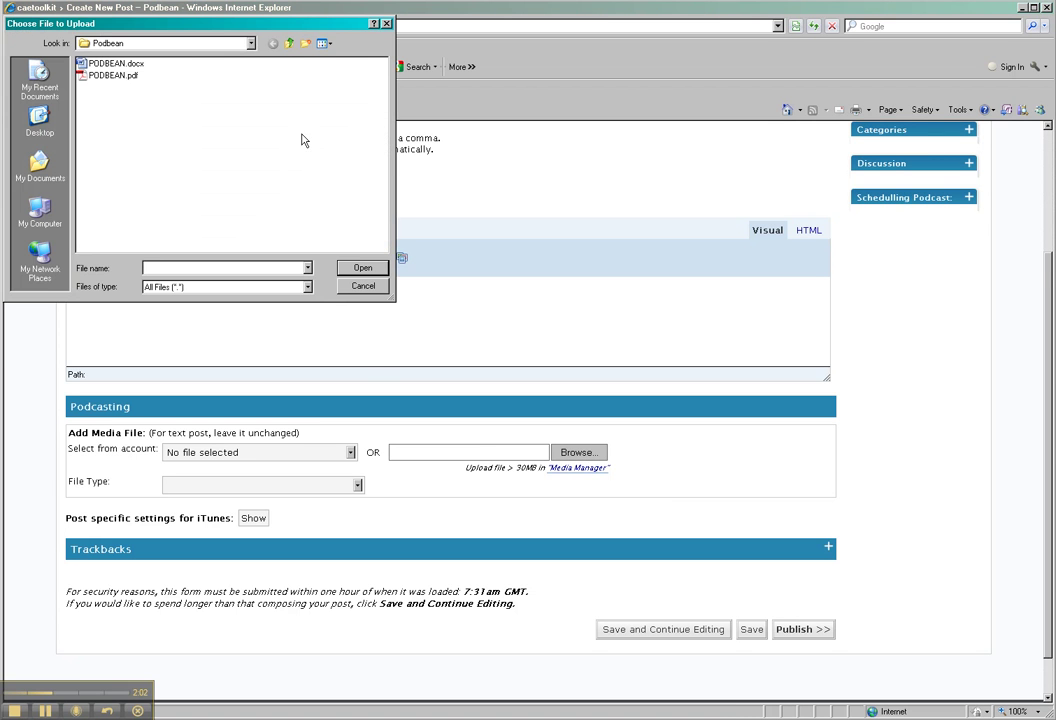
Navigate the file picker through My Documents > My Music > iTunes > iTunes Media
{"action": "left_click", "coordinate": [251, 43]}
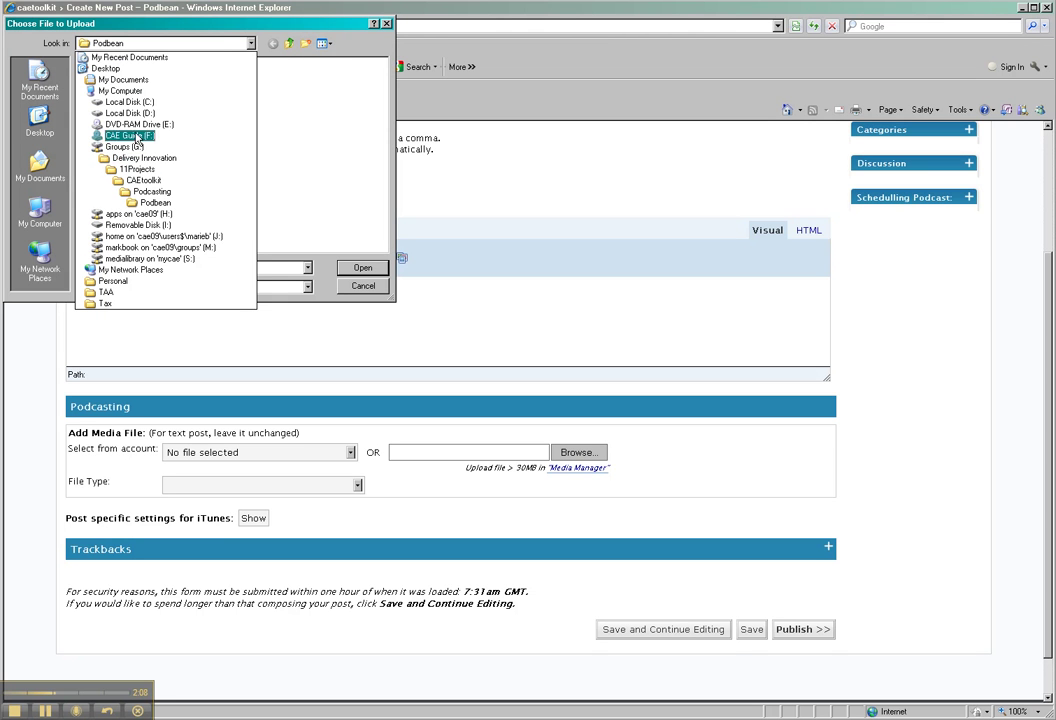
{"action": "left_click", "coordinate": [120, 90]}
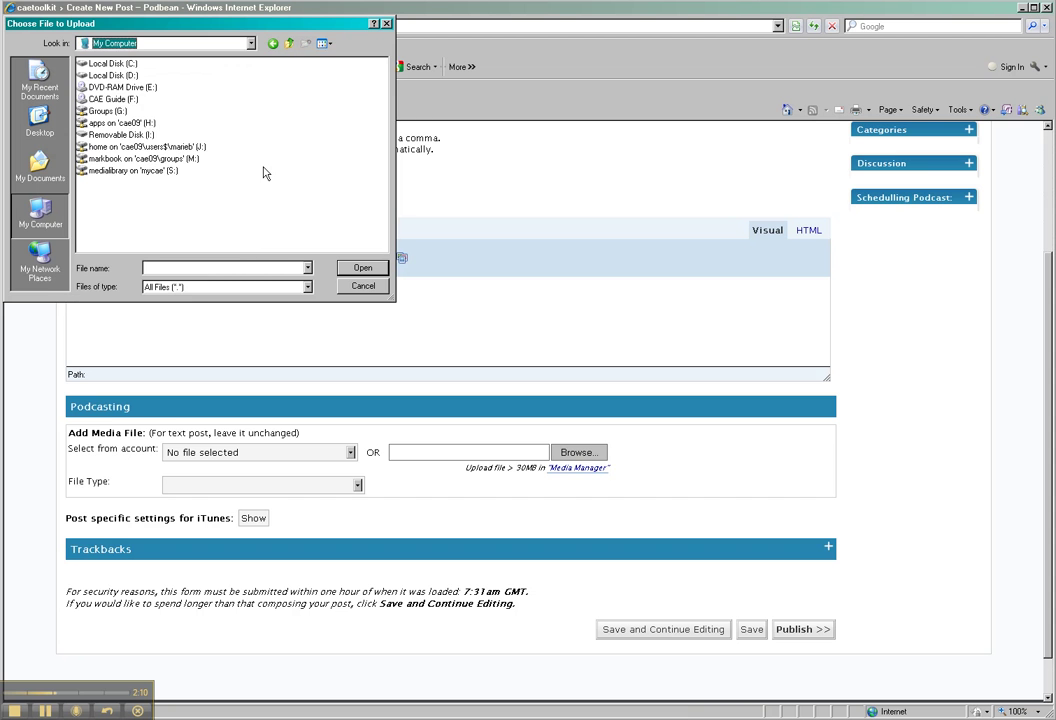
{"action": "left_click", "coordinate": [250, 44]}
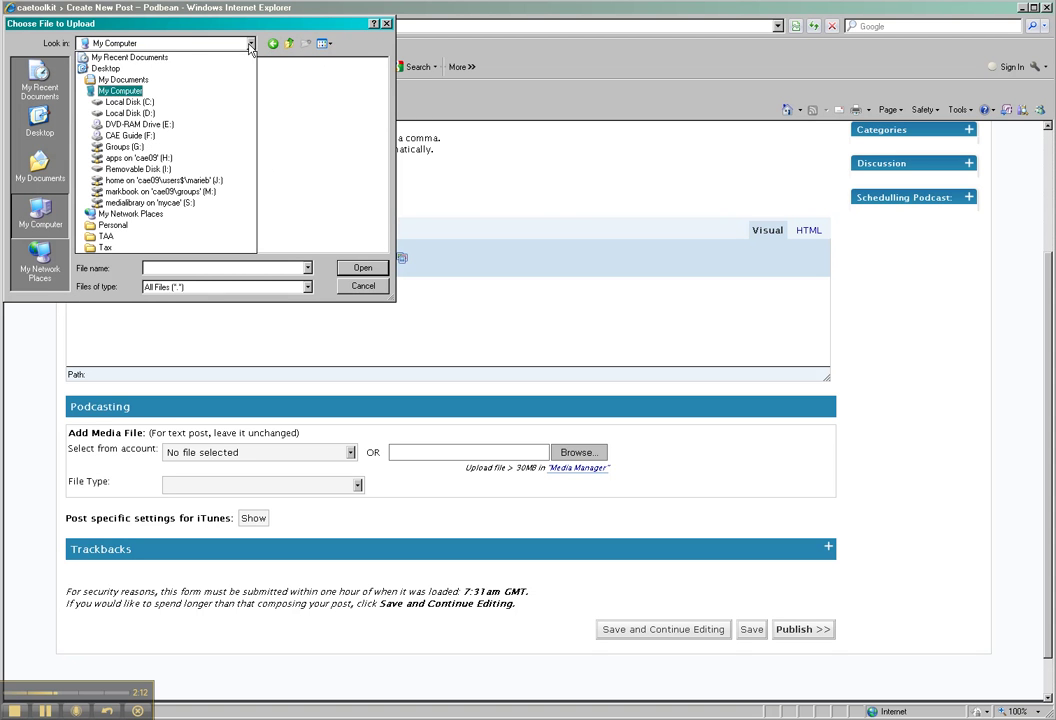
{"action": "left_click", "coordinate": [196, 80]}
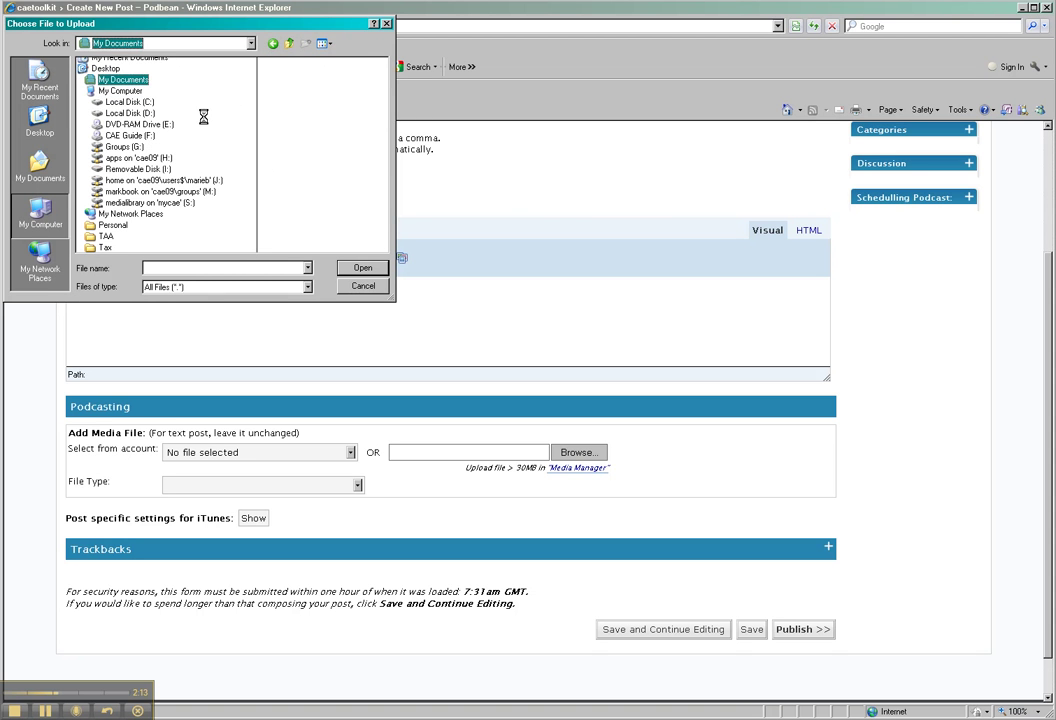
{"action": "double_click", "coordinate": [104, 122]}
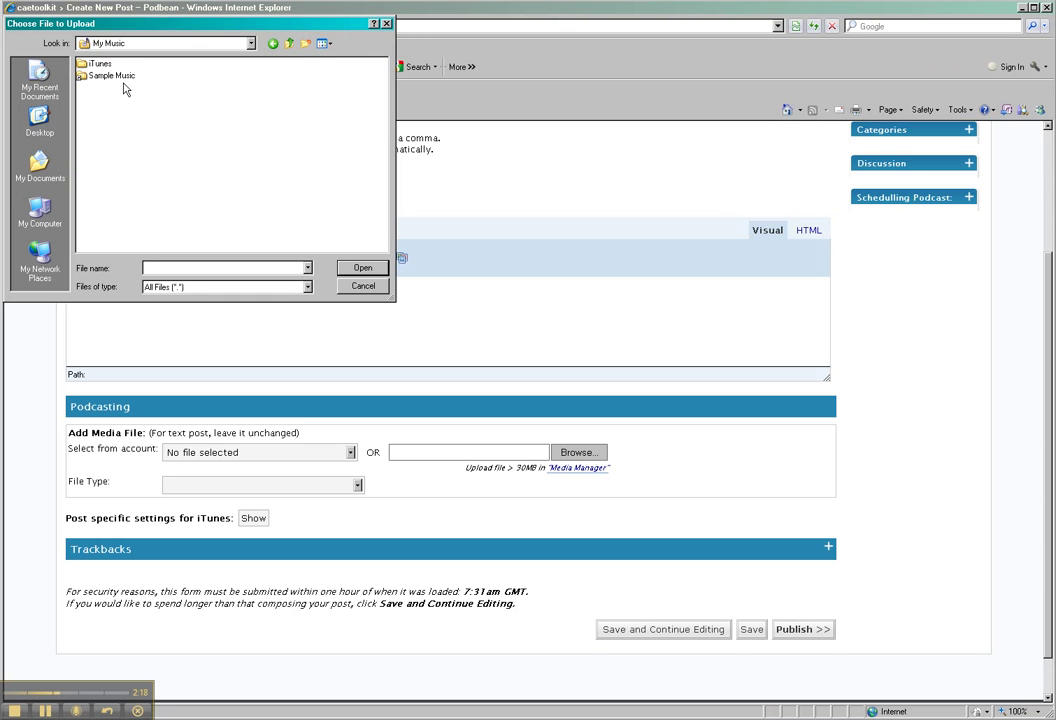
{"action": "double_click", "coordinate": [92, 62]}
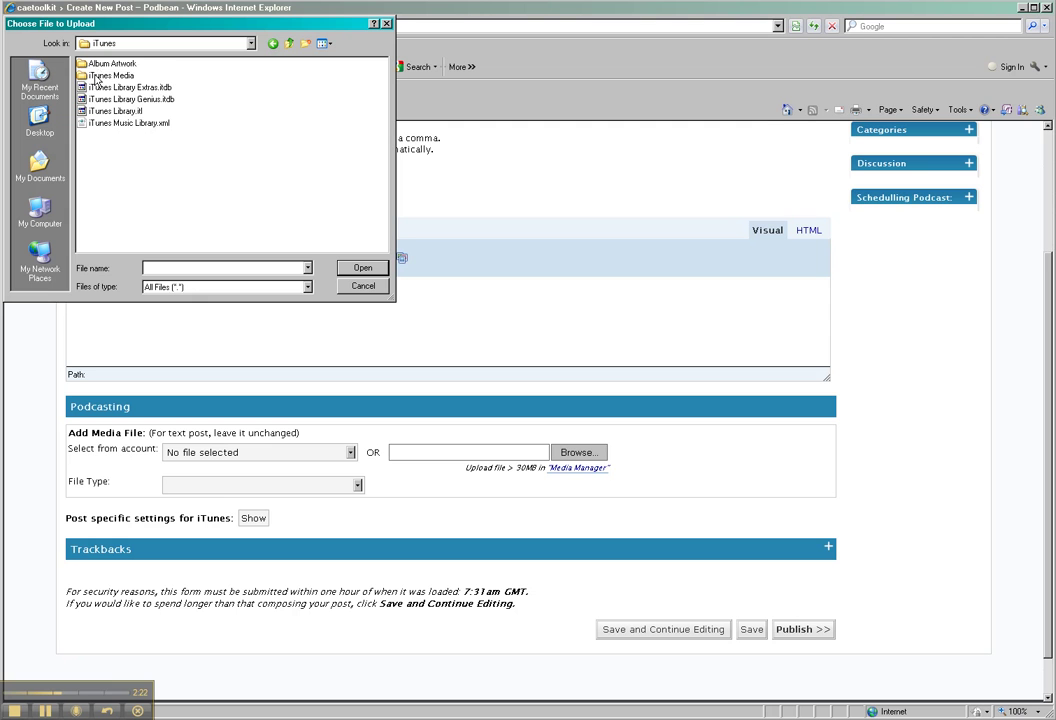
{"action": "double_click", "coordinate": [100, 75]}
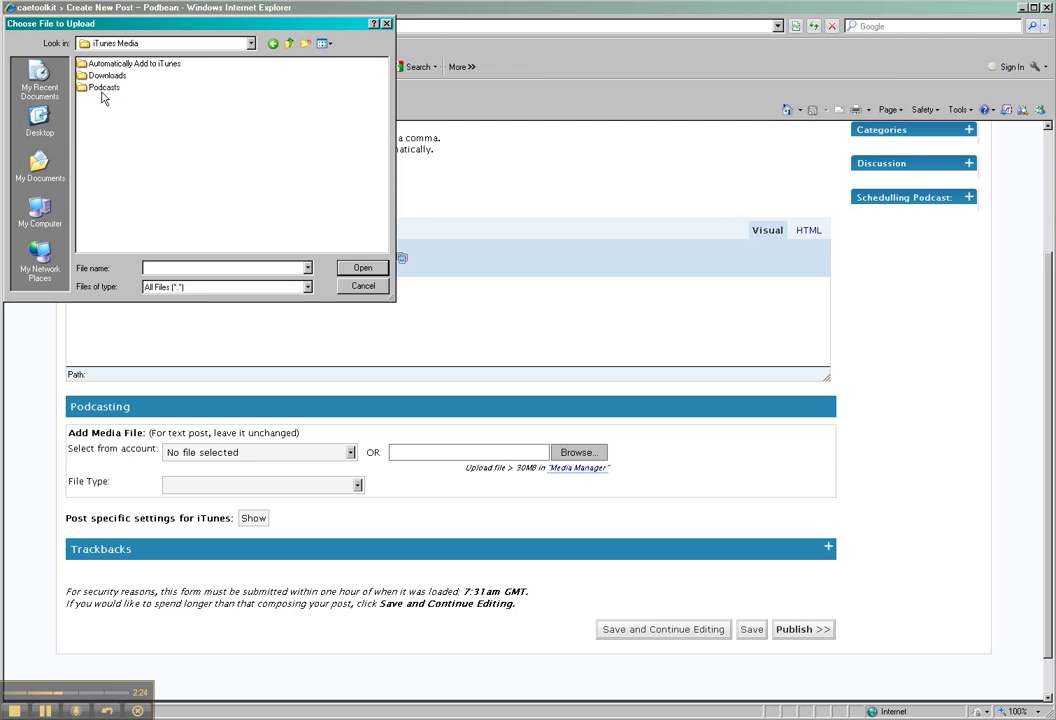
Open Podcasts > The Book Show - full program and choose Book Show 2011-09-27.mp3
{"action": "double_click", "coordinate": [102, 87]}
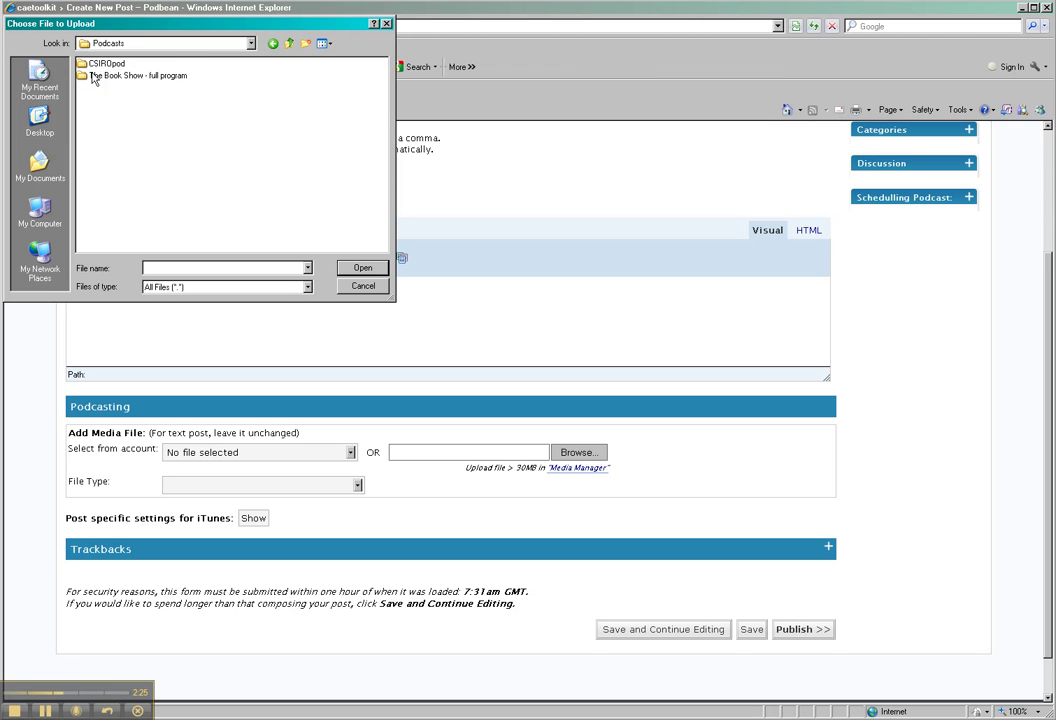
{"action": "left_click", "coordinate": [94, 75]}
{"action": "double_click", "coordinate": [94, 75]}
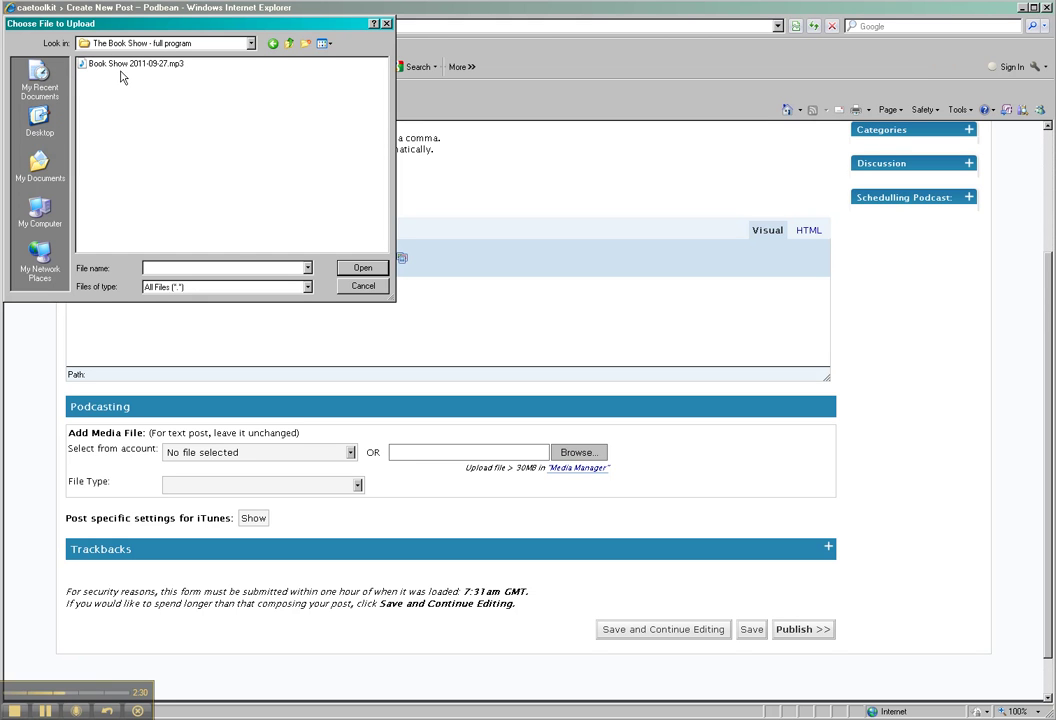
{"action": "left_click", "coordinate": [100, 64]}
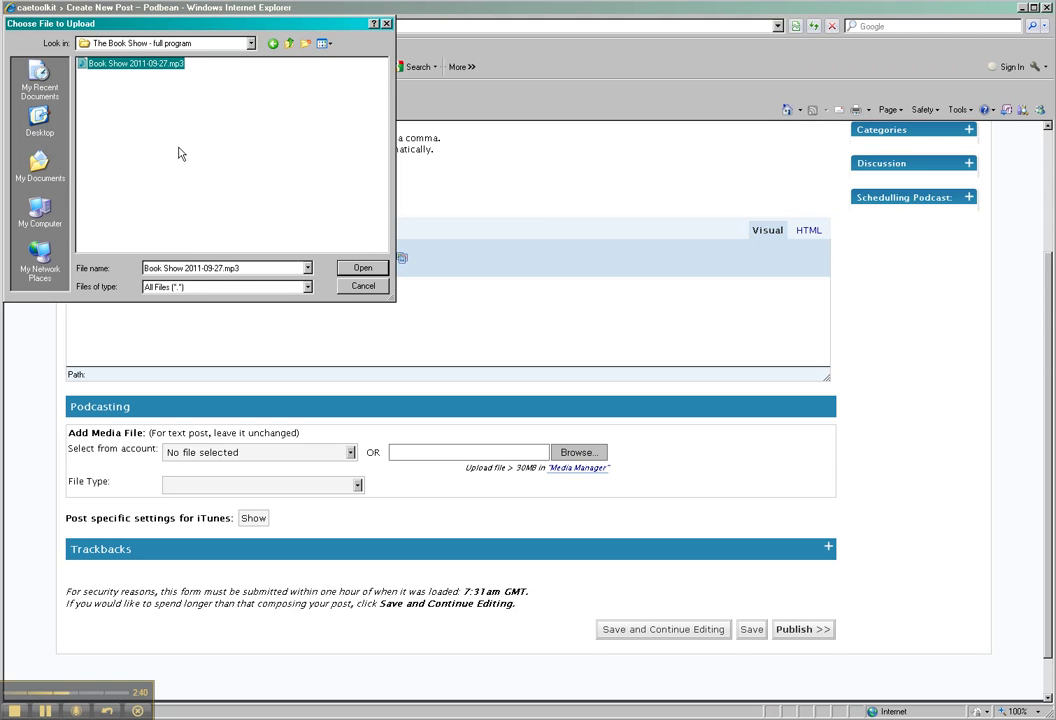
{"action": "left_click", "coordinate": [362, 268]}
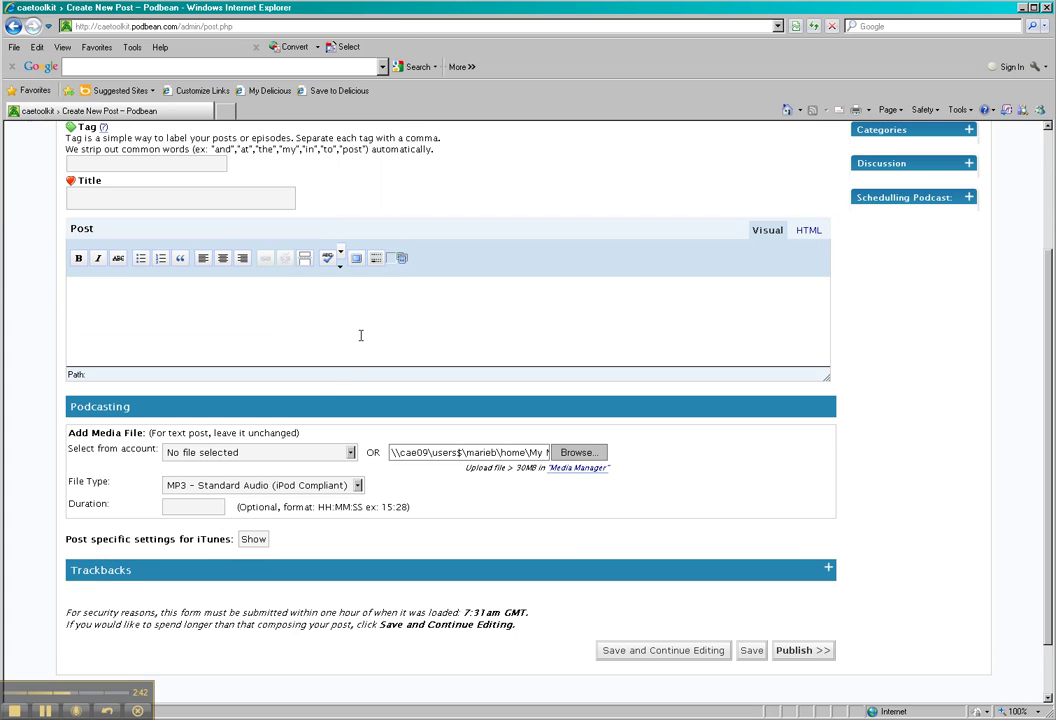
Publish the Book Show post and view it on the live caetoolkit blog
{"action": "scroll", "coordinate": [512, 538], "scroll_direction": "down", "scroll_amount": 3}
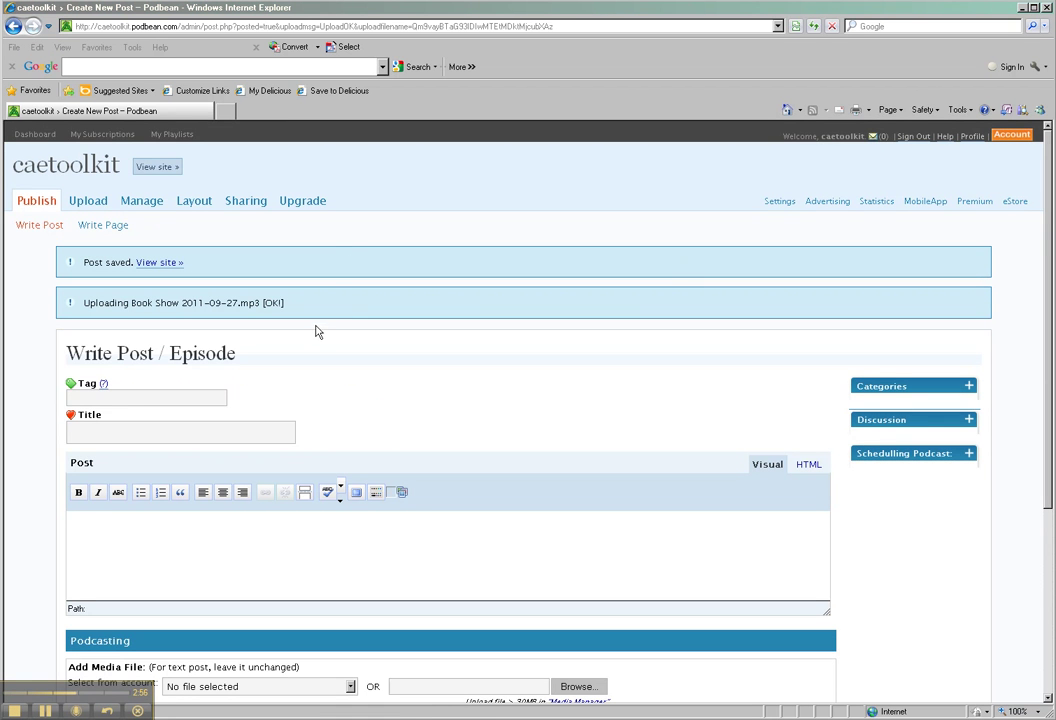
{"action": "left_click", "coordinate": [150, 265]}
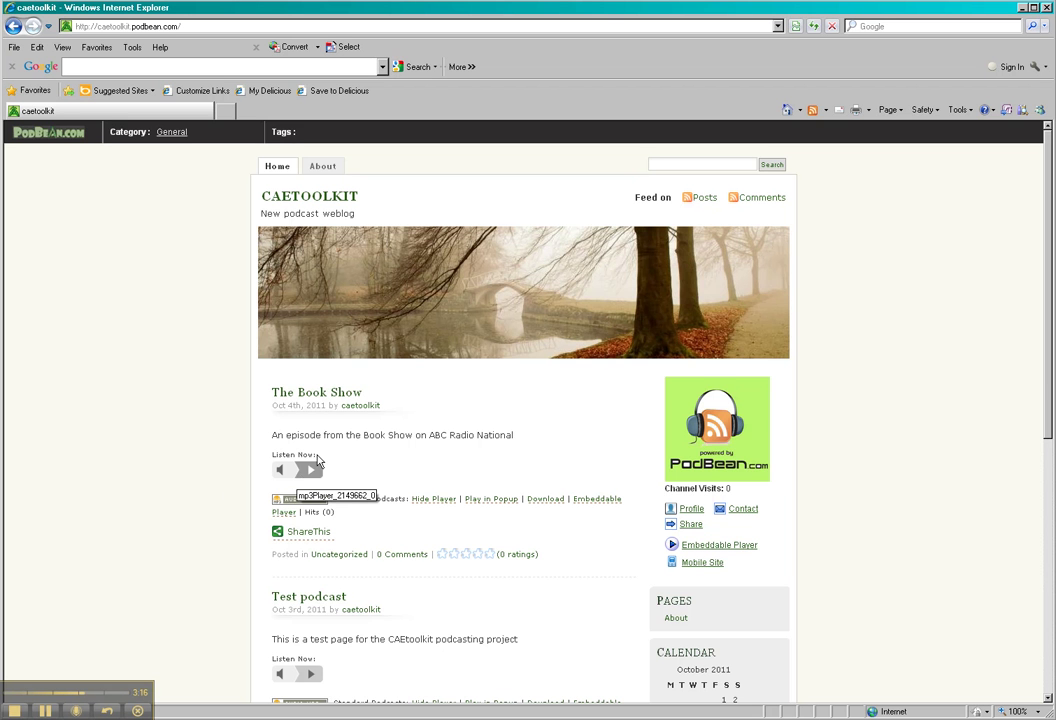
{"action": "scroll", "coordinate": [510, 427], "scroll_direction": "down", "scroll_amount": 3}
{"action": "scroll", "coordinate": [510, 424], "scroll_direction": "down", "scroll_amount": 2}
{"action": "scroll", "coordinate": [510, 424], "scroll_direction": "down", "scroll_amount": 1}
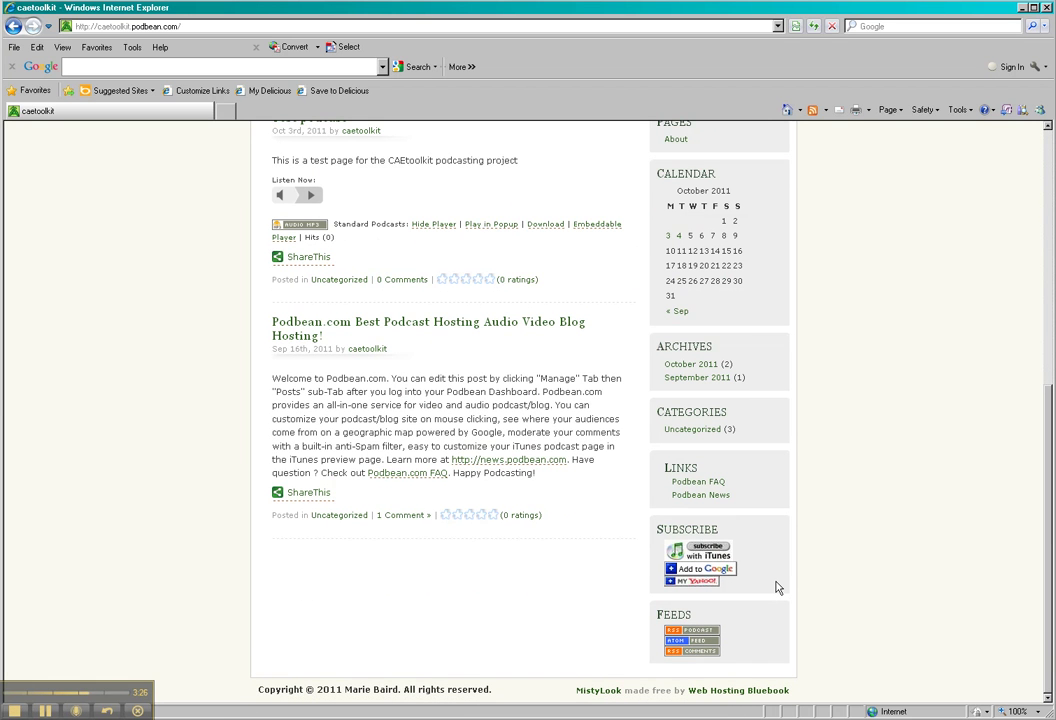
{"action": "scroll", "coordinate": [778, 587], "scroll_direction": "up", "scroll_amount": 2}
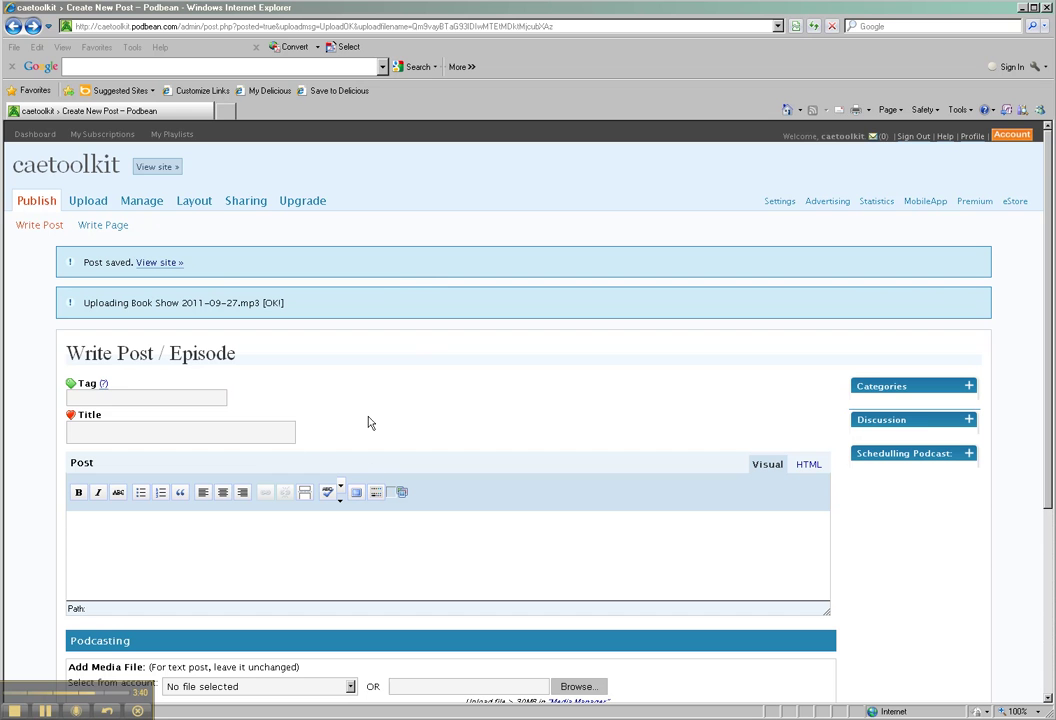
Browse the Themes page showing the current MistyLook theme, then switch to the posts list
{"action": "left_click", "coordinate": [192, 201]}
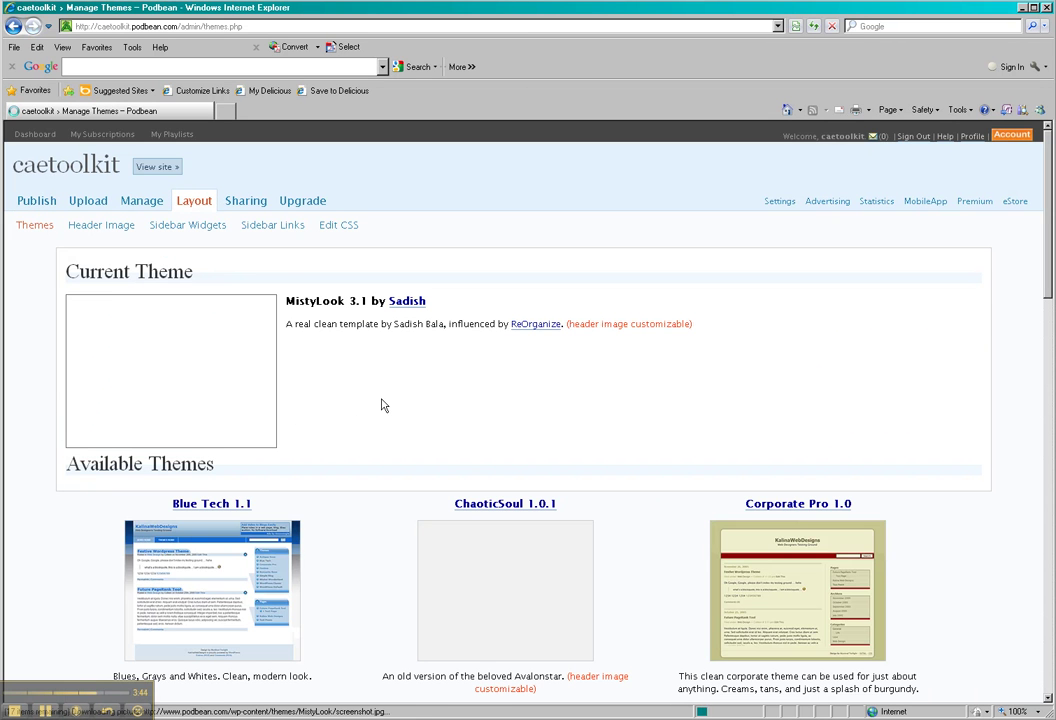
{"action": "scroll", "coordinate": [387, 444], "scroll_direction": "down", "scroll_amount": 2}
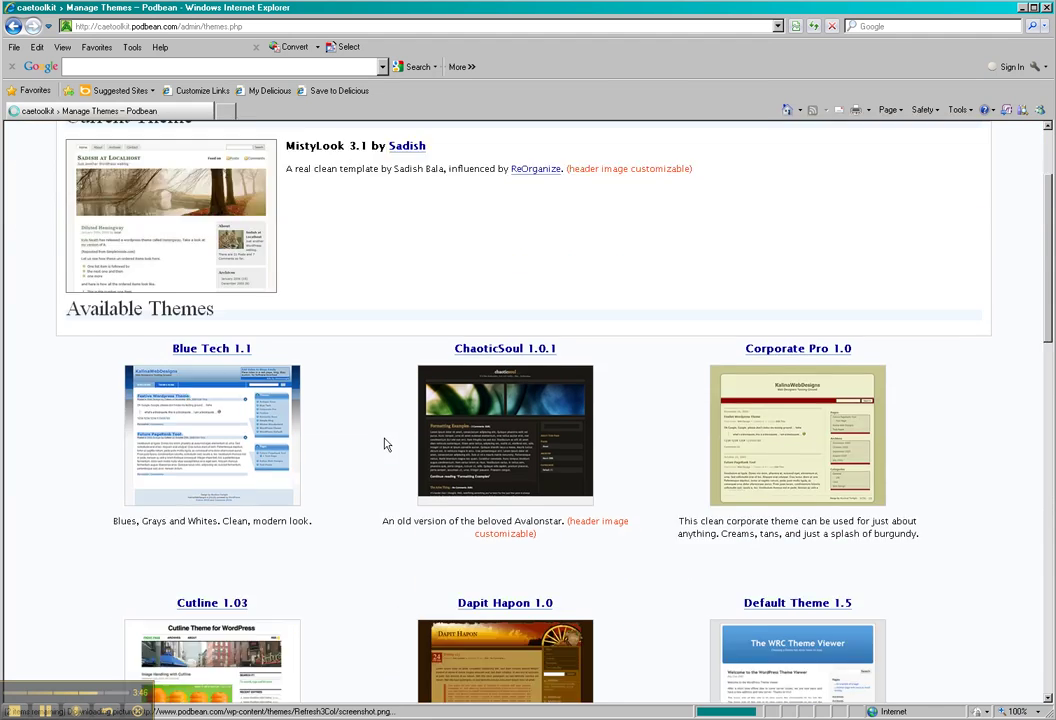
{"action": "scroll", "coordinate": [380, 445], "scroll_direction": "down", "scroll_amount": 3}
{"action": "scroll", "coordinate": [379, 444], "scroll_direction": "down", "scroll_amount": 3}
{"action": "scroll", "coordinate": [379, 444], "scroll_direction": "down", "scroll_amount": 5}
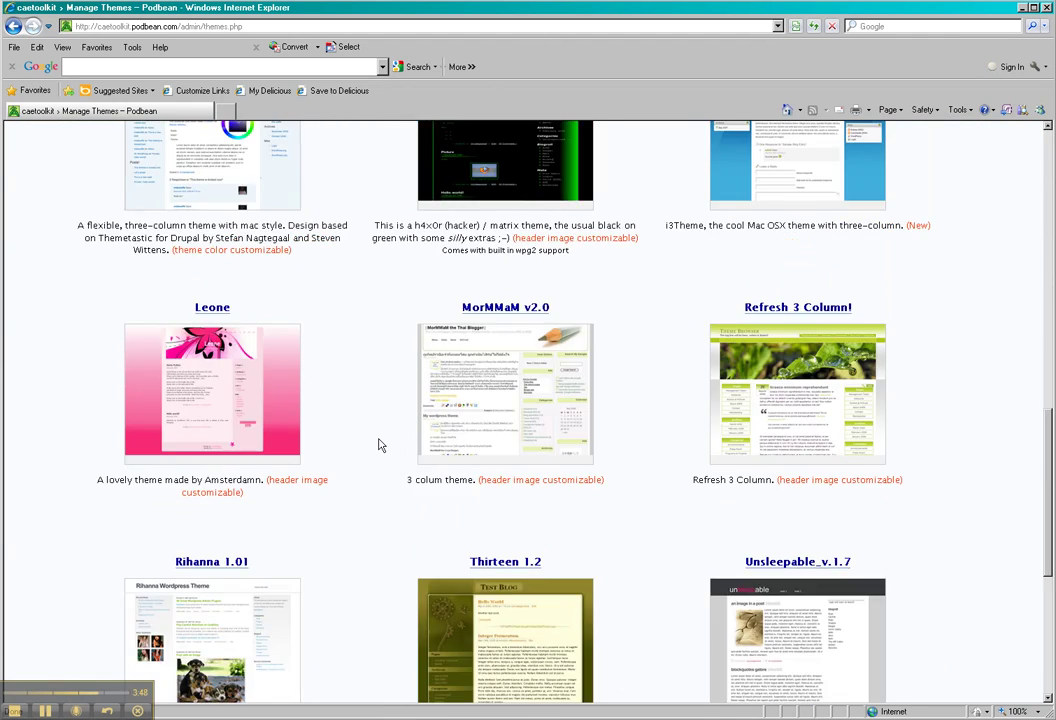
{"action": "scroll", "coordinate": [379, 444], "scroll_direction": "down", "scroll_amount": 3}
{"action": "scroll", "coordinate": [379, 444], "scroll_direction": "up", "scroll_amount": 5}
{"action": "scroll", "coordinate": [379, 444], "scroll_direction": "up", "scroll_amount": 7}
{"action": "scroll", "coordinate": [379, 444], "scroll_direction": "up", "scroll_amount": 4}
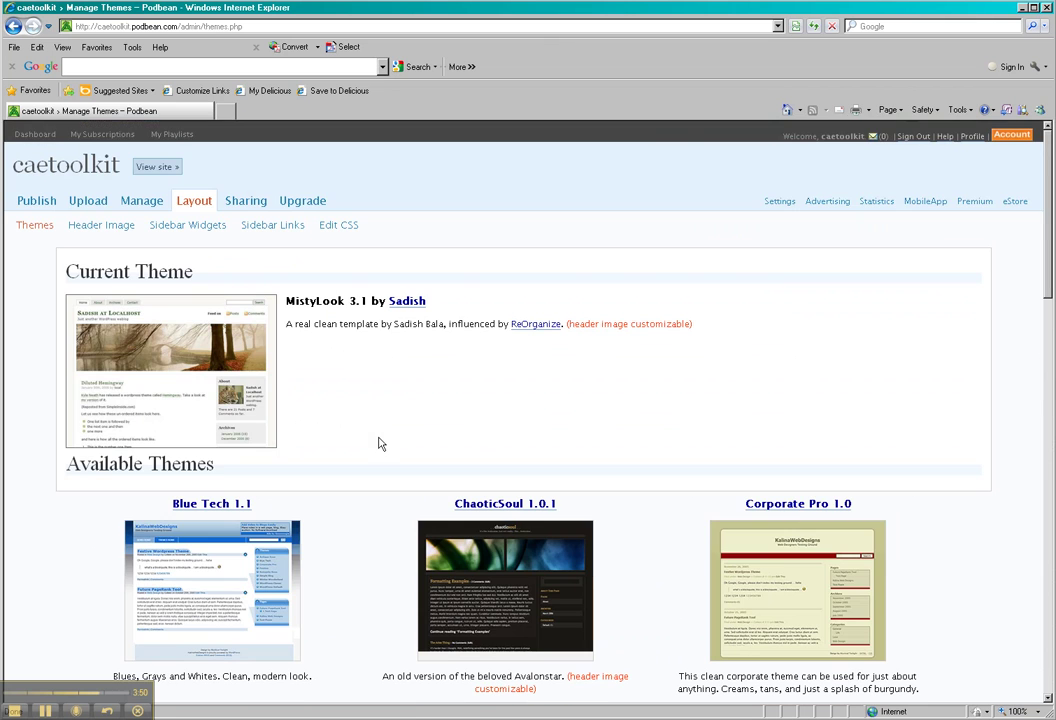
{"action": "left_click", "coordinate": [141, 201]}
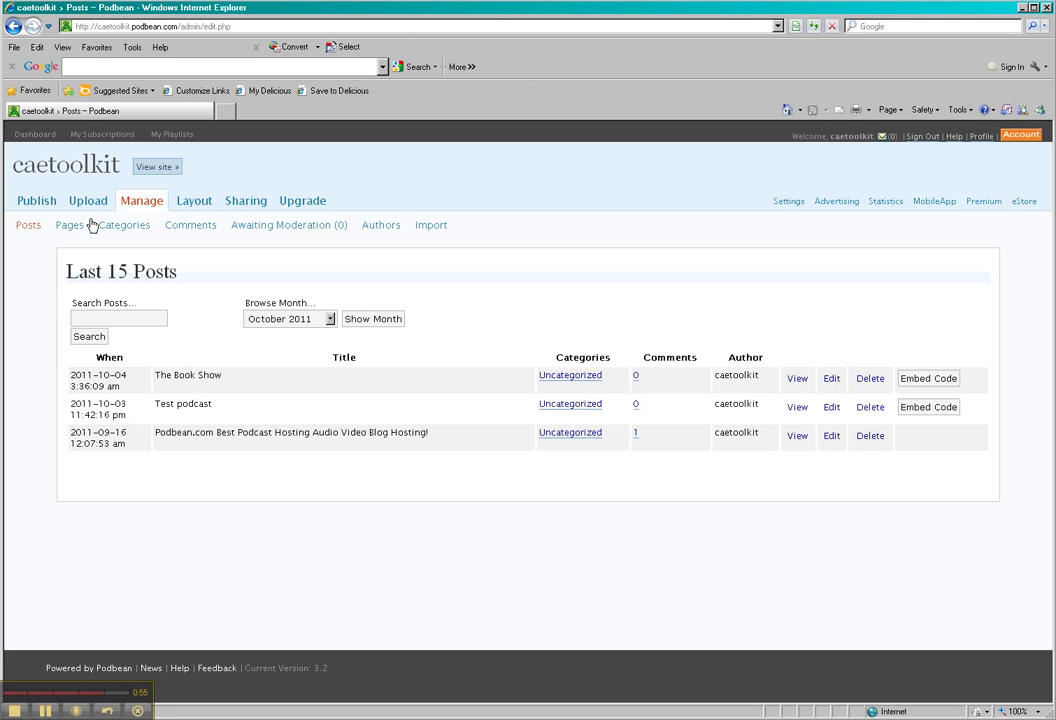
From the posts list headed by The Book Show, start a new Write Post page
{"action": "left_click", "coordinate": [38, 203]}
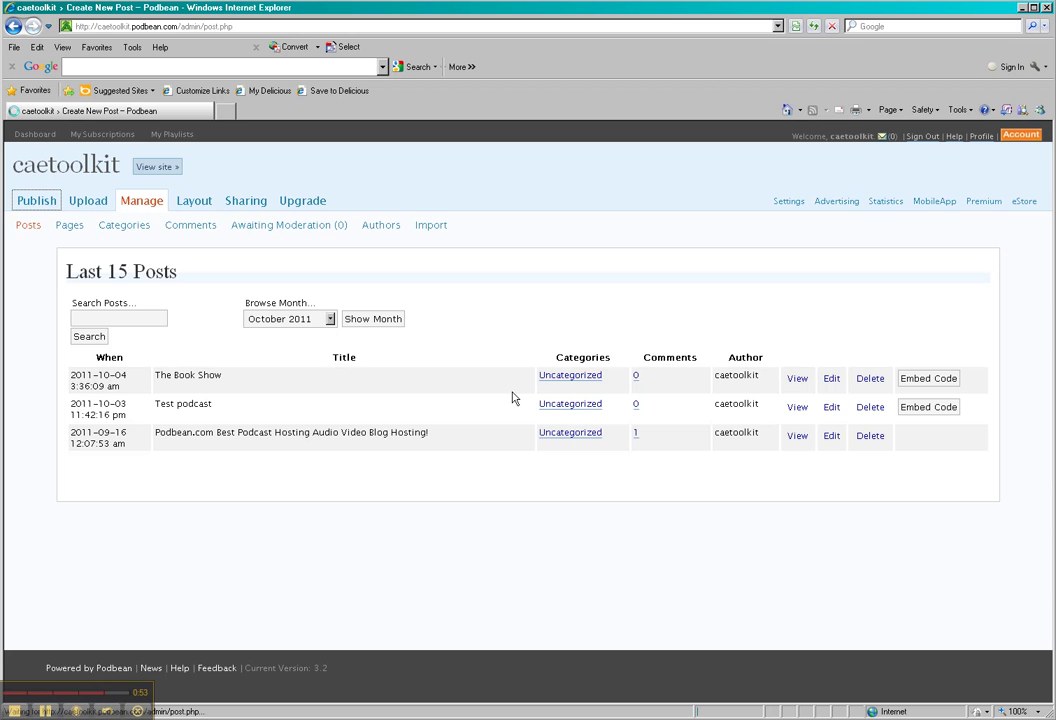